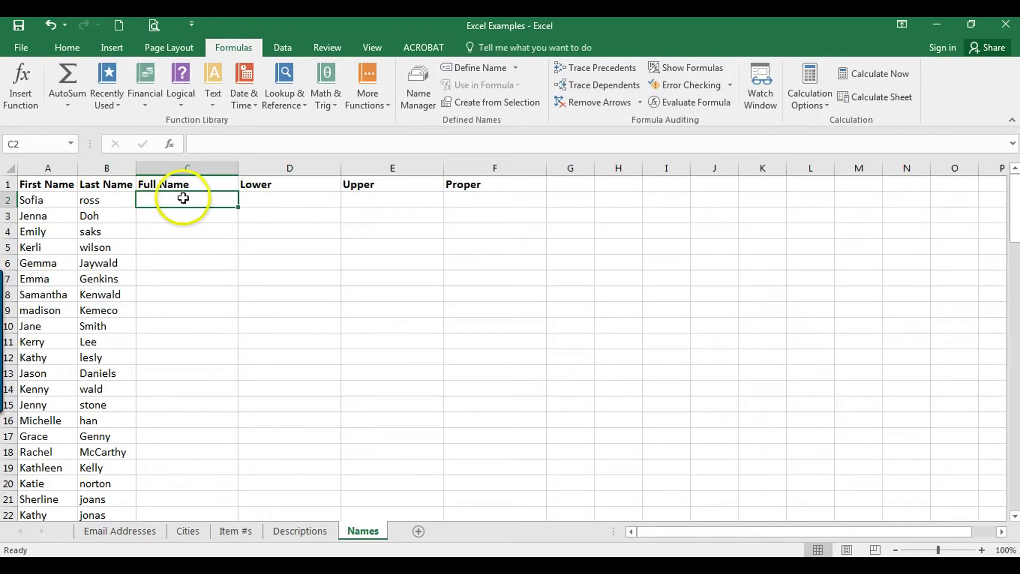
In C2, search the function list for 'co' and choose CONCATENATE
click(66, 48)
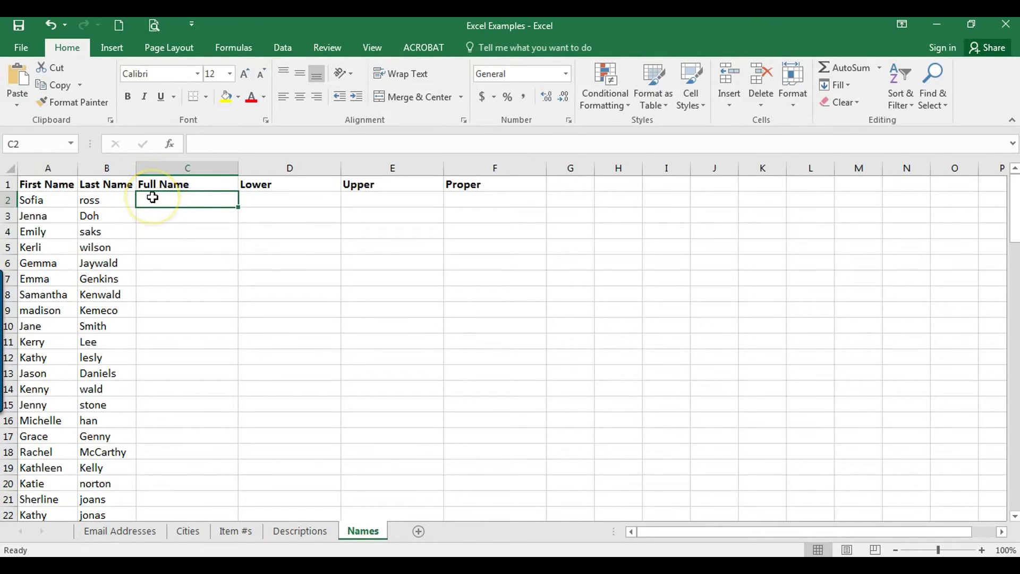
click(180, 197)
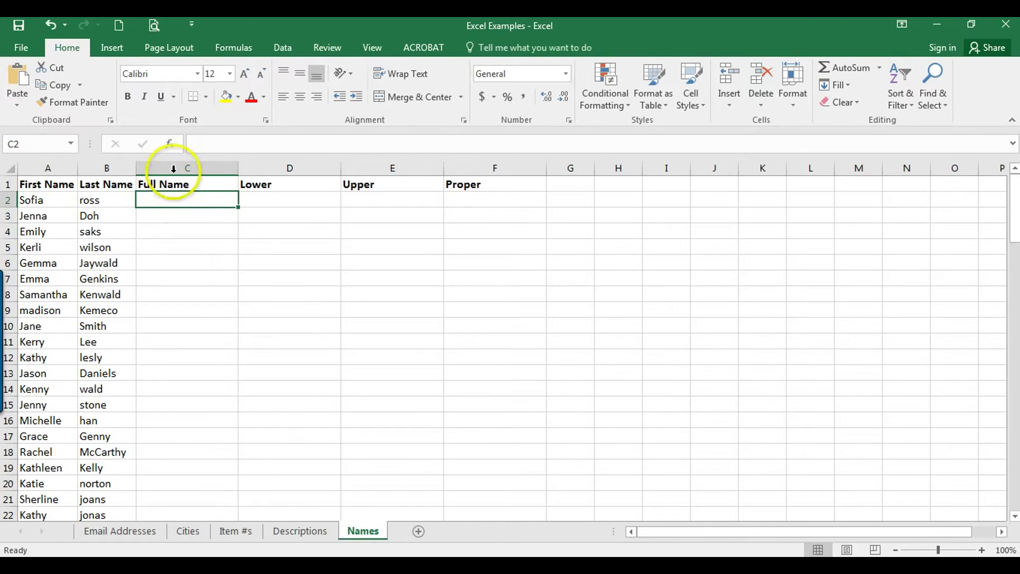
click(170, 144)
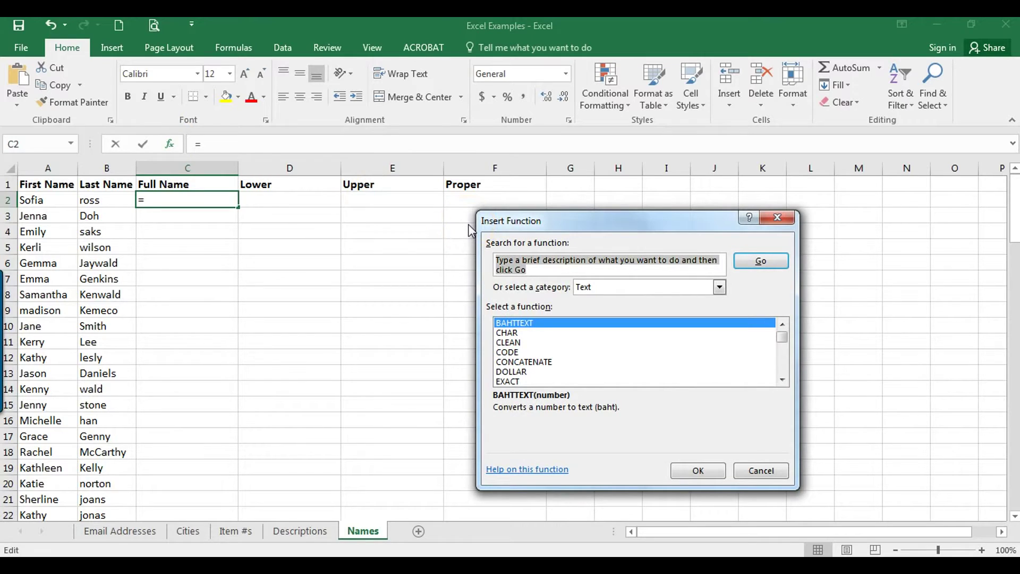
text(concat)
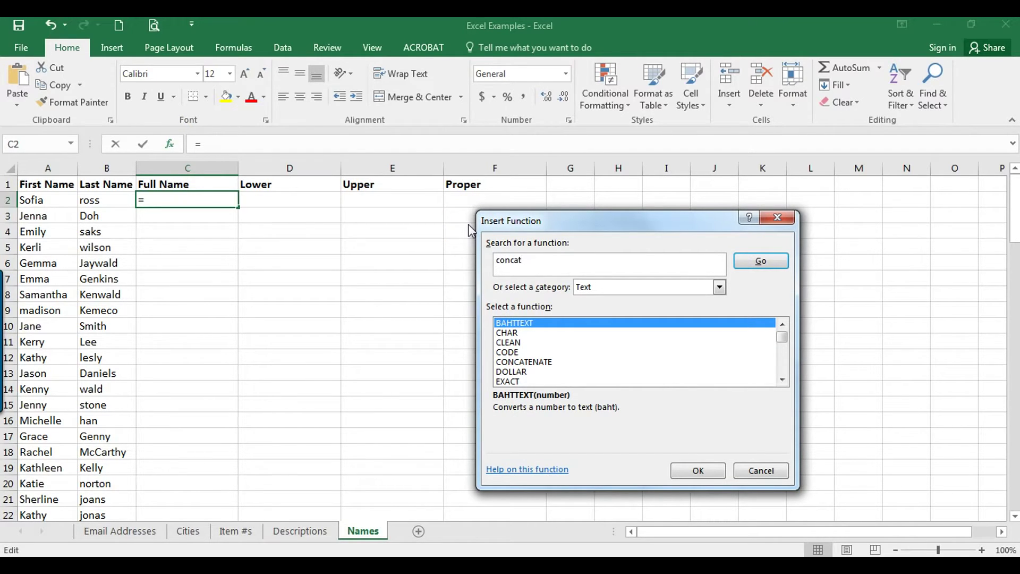
click(749, 260)
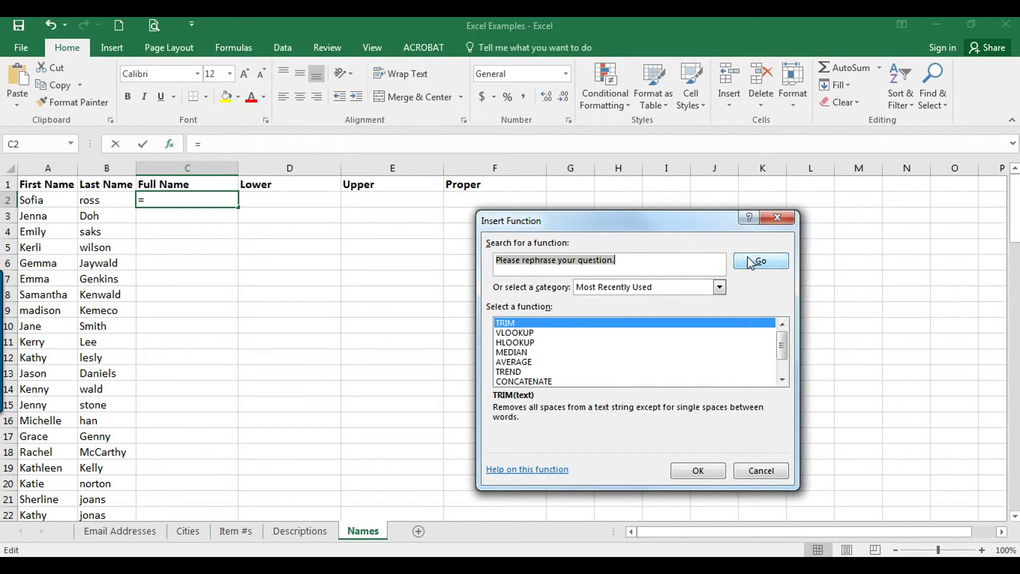
click(534, 381)
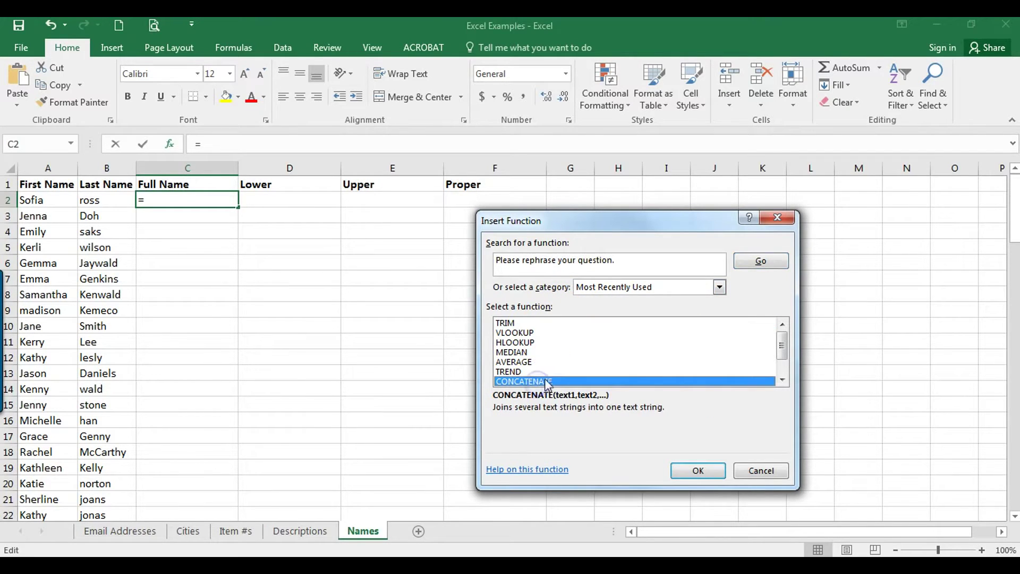
Set CONCATENATE's arguments to A2, a space, and B2, giving =CONCATENATE(A2," ",B2) in C2
click(698, 471)
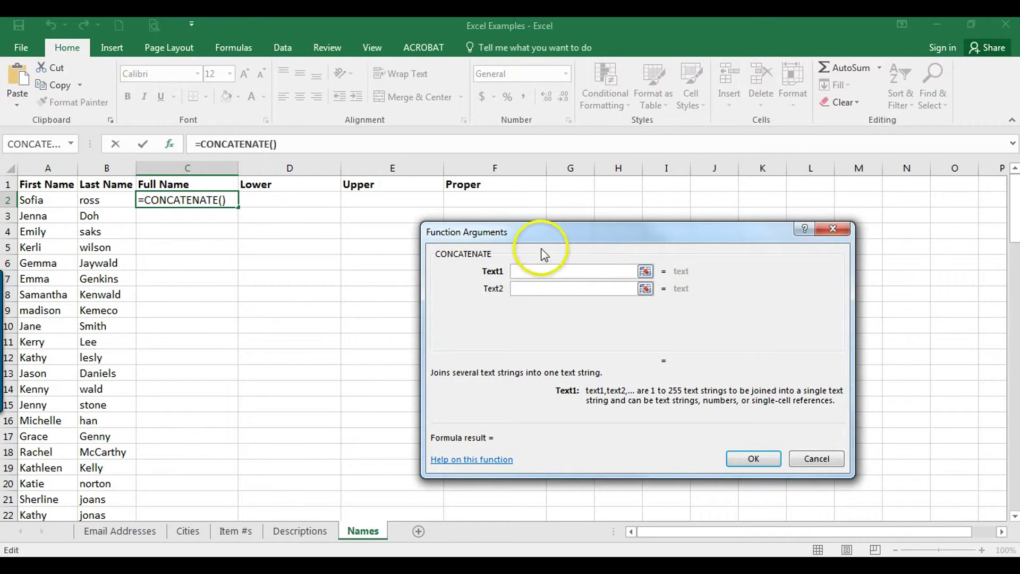
click(41, 199)
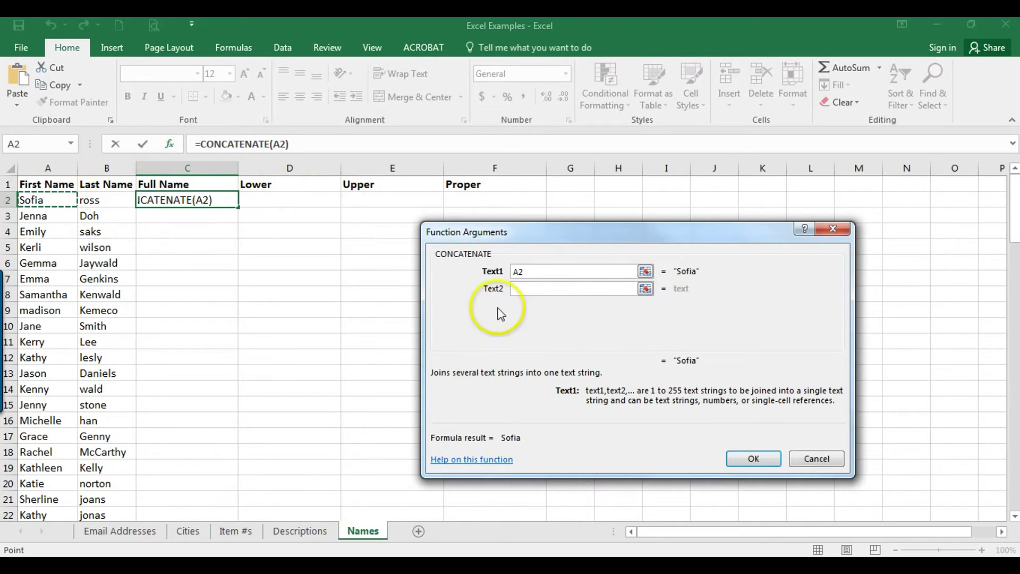
click(529, 290)
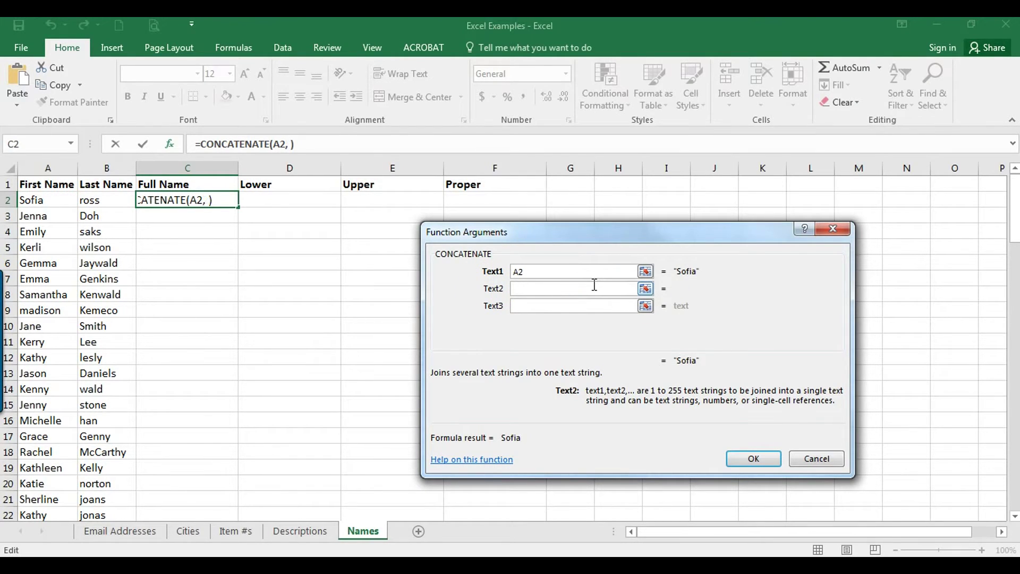
click(551, 308)
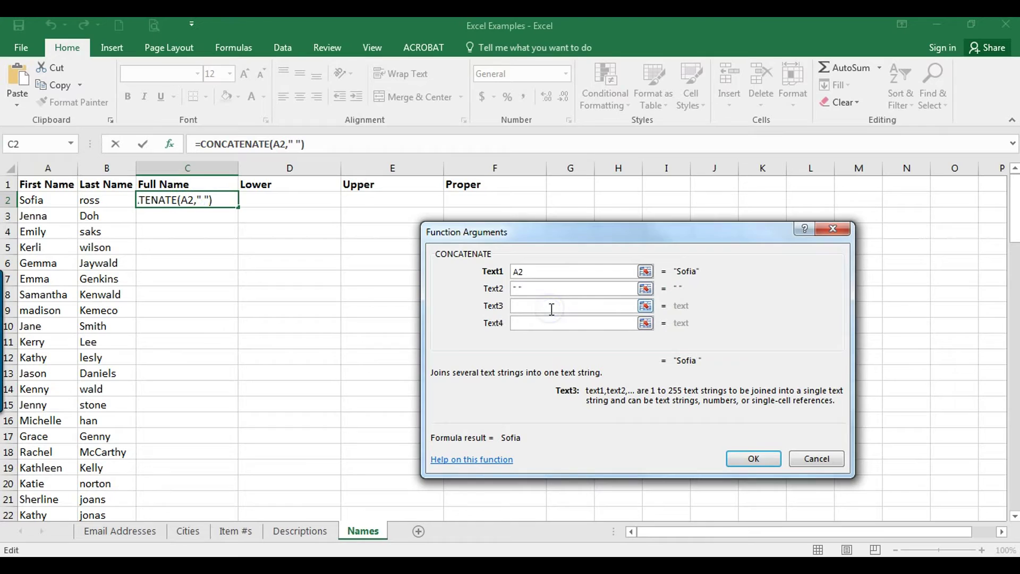
click(110, 199)
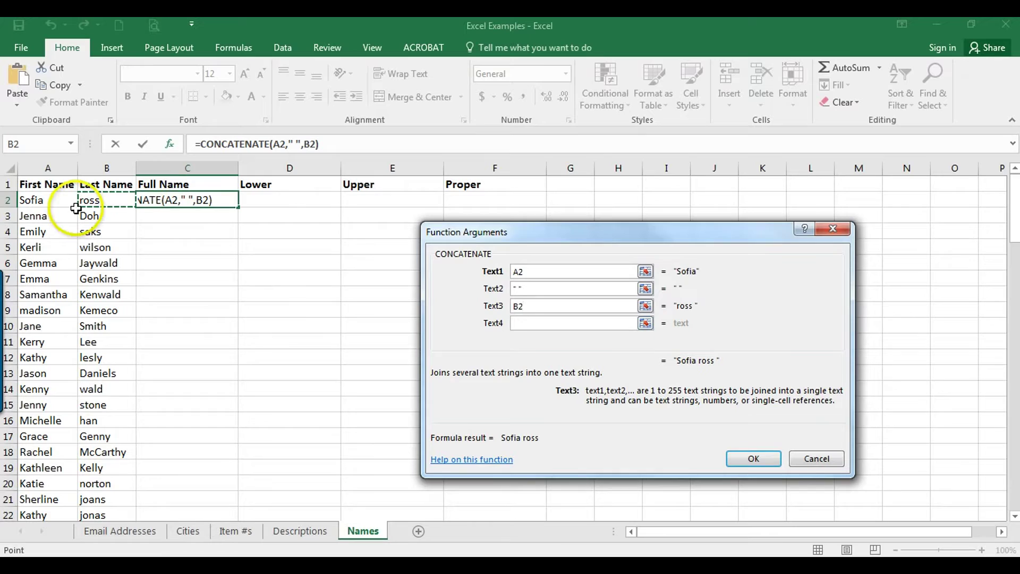
click(753, 460)
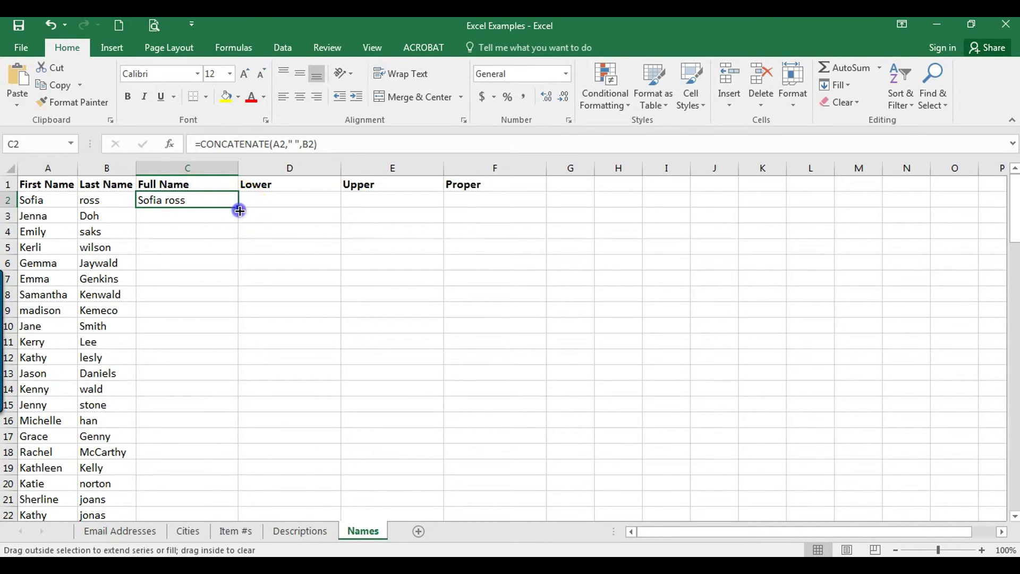
Fill the full-name formula from C2 down column C to row 102
drag(239, 210, 223, 473)
scroll(277, 380, up, 2)
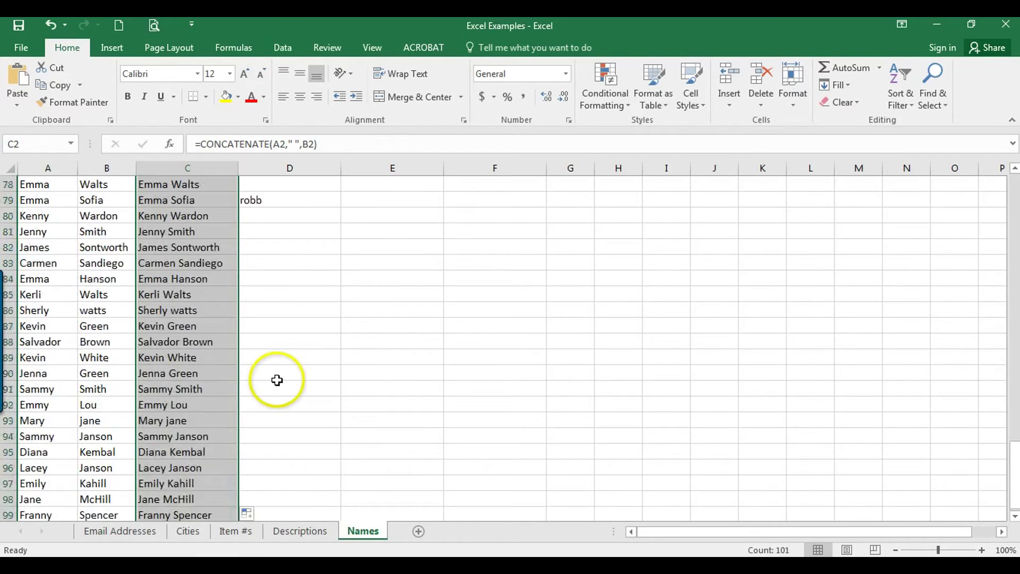
scroll(277, 380, up, 3)
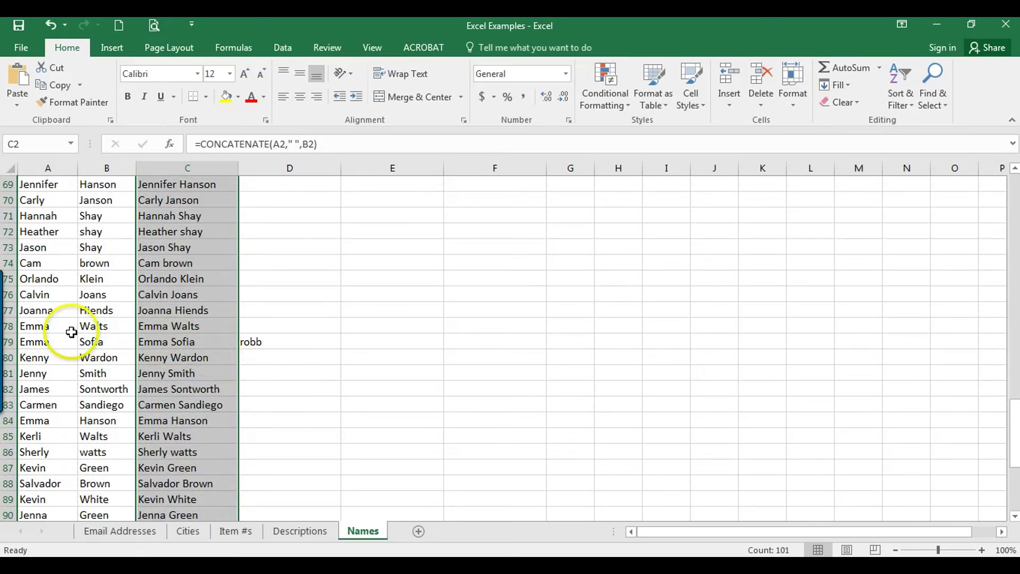
Clear the stray entry from D79 and return to D2
click(269, 340)
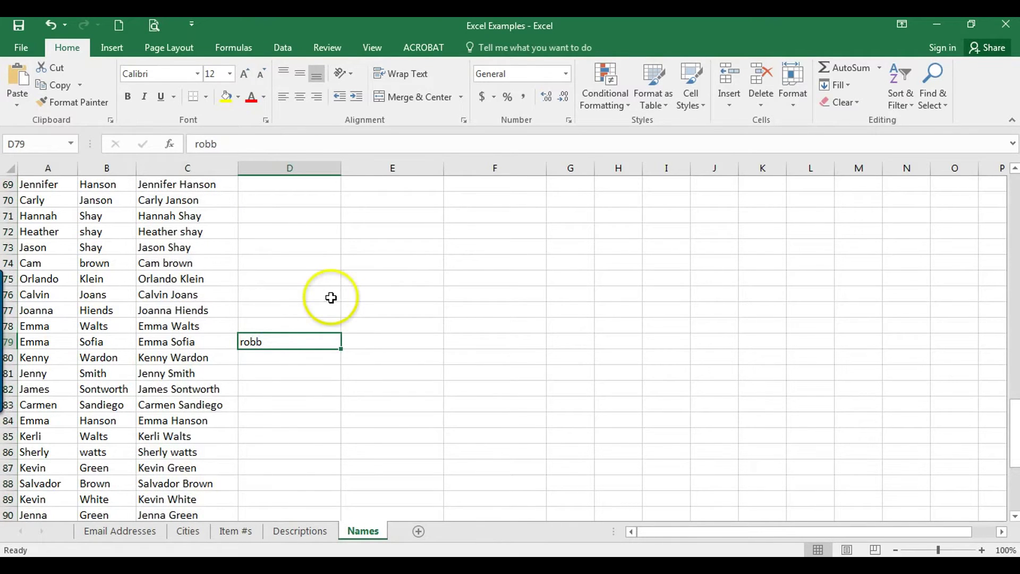
key(Delete)
scroll(330, 297, down, 5)
scroll(330, 297, up, 5)
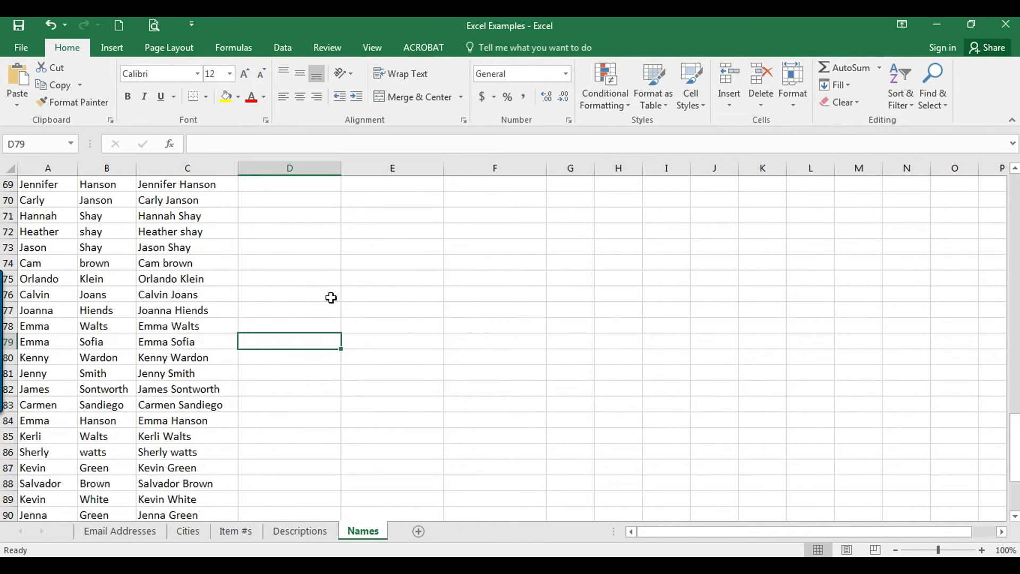
scroll(330, 298, up, 20)
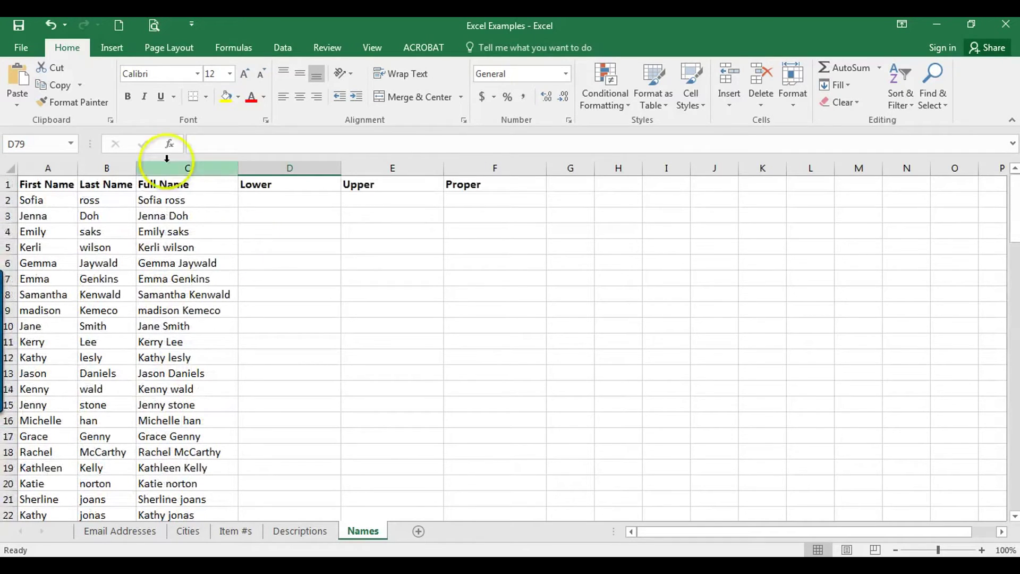
click(262, 200)
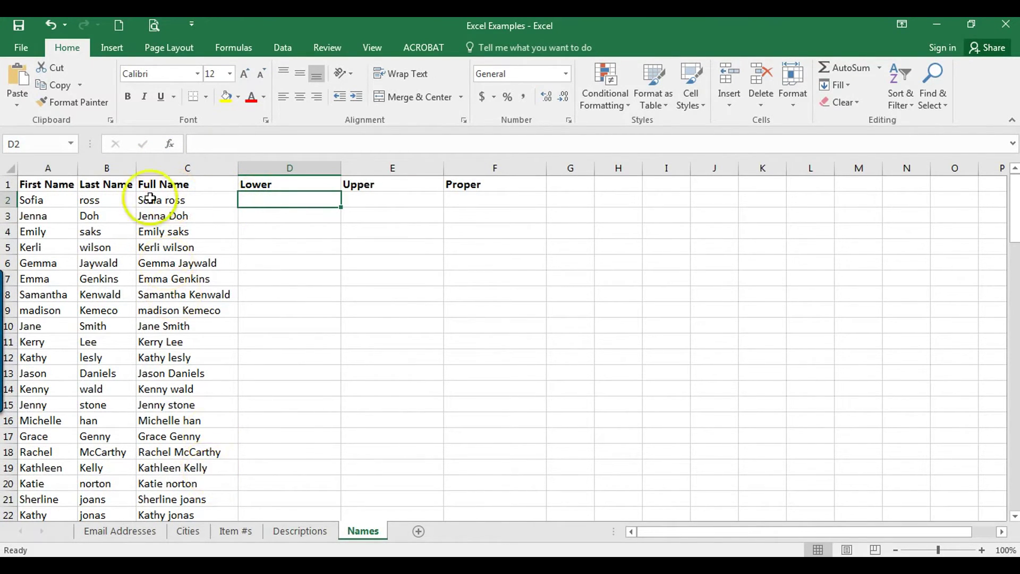
Insert =LOWER(C2) in D2 from the Text functions to show the lowercase full name
click(232, 50)
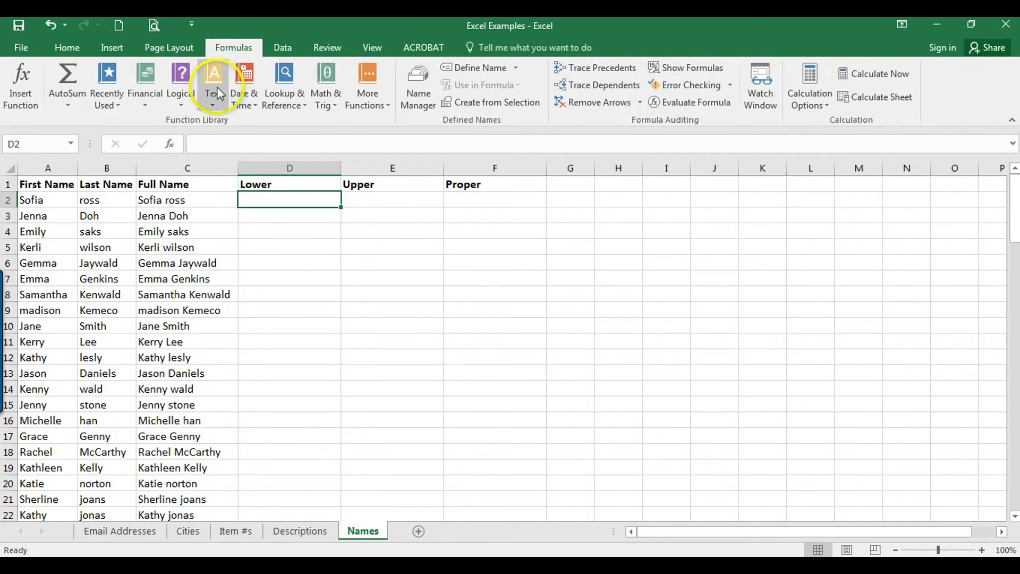
click(215, 108)
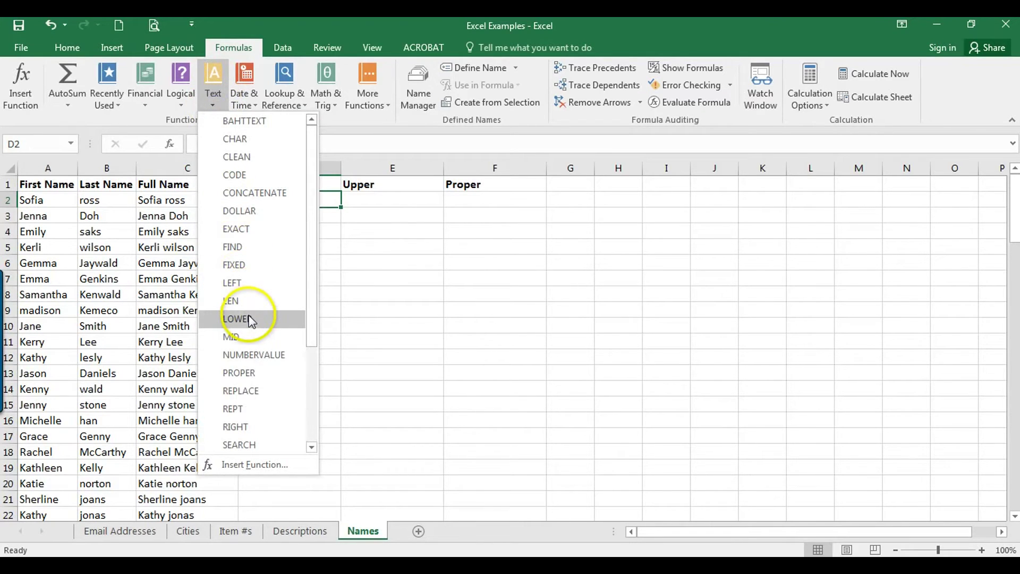
click(235, 319)
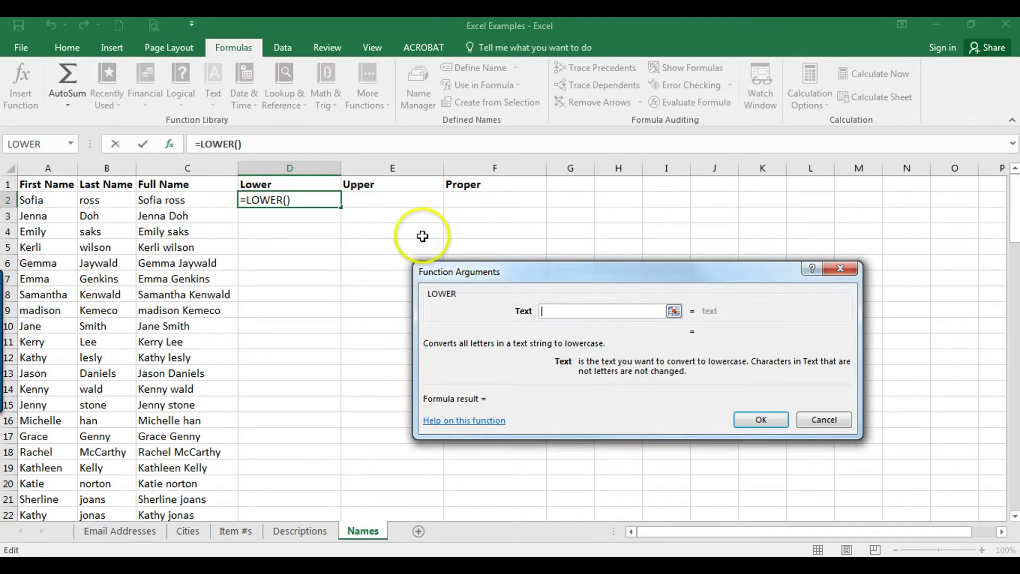
click(167, 201)
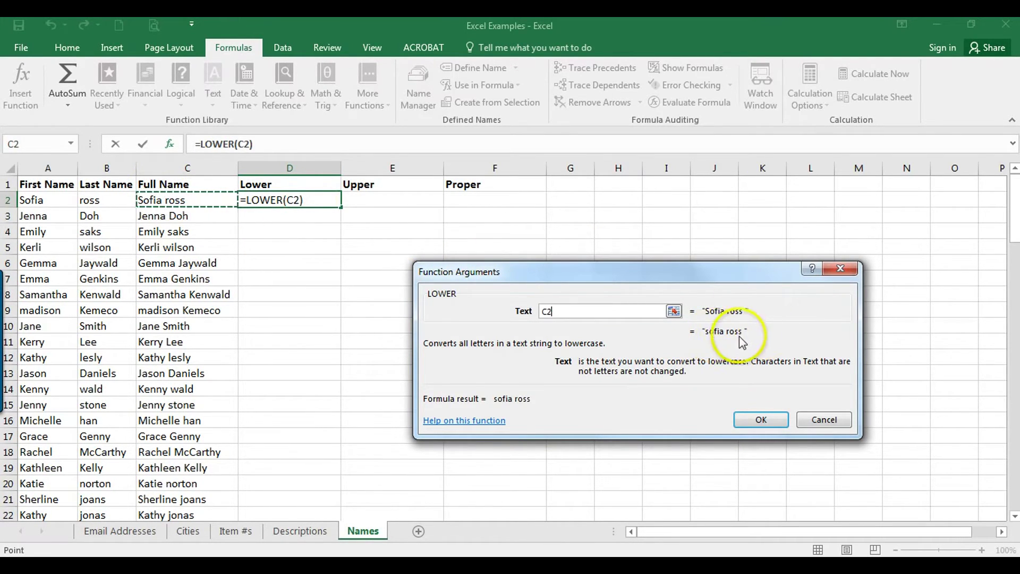
click(749, 418)
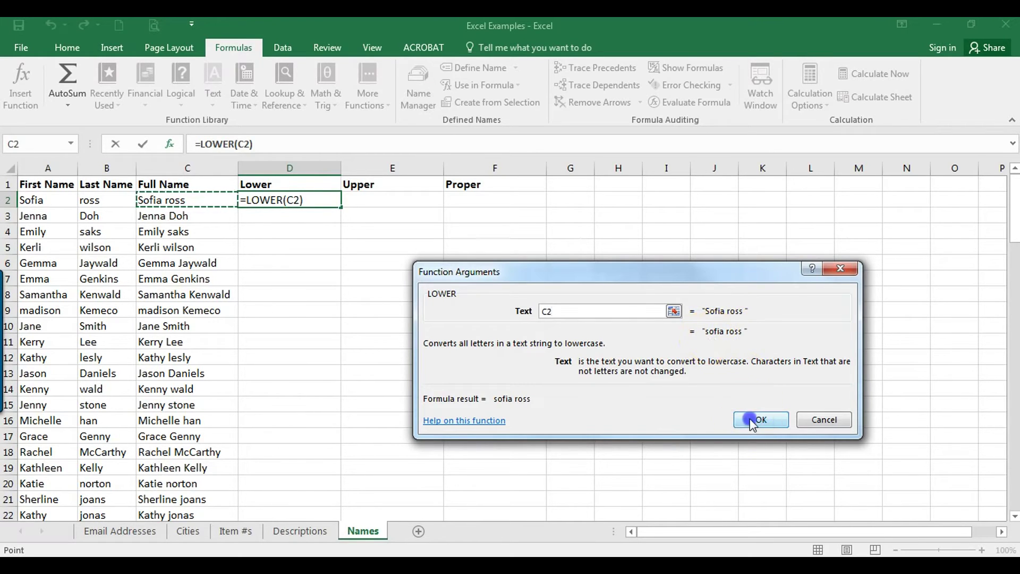
click(392, 201)
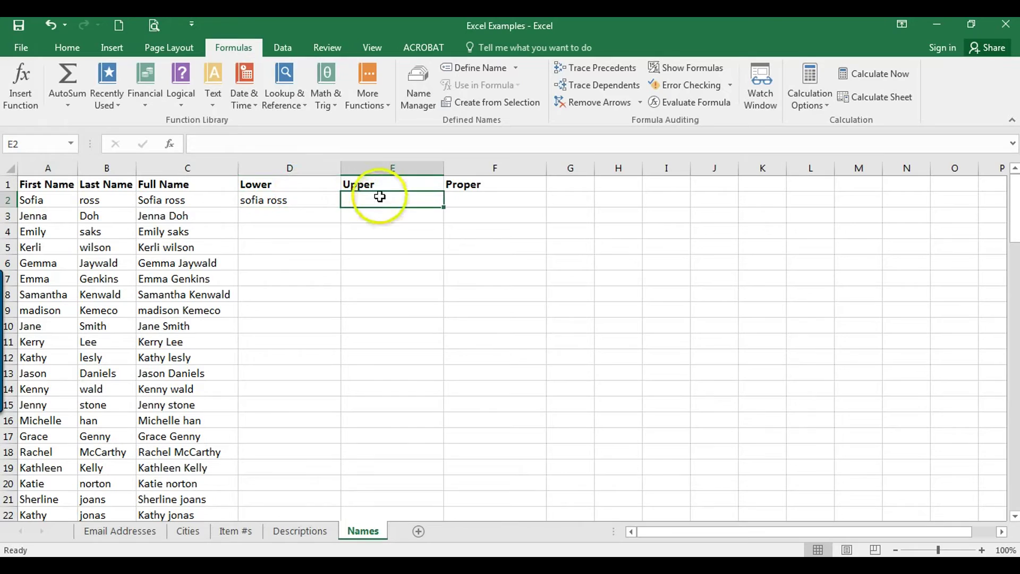
Insert =UPPER(C2) in E2 to show the full name in capitals
click(216, 101)
scroll(259, 335, down, 2)
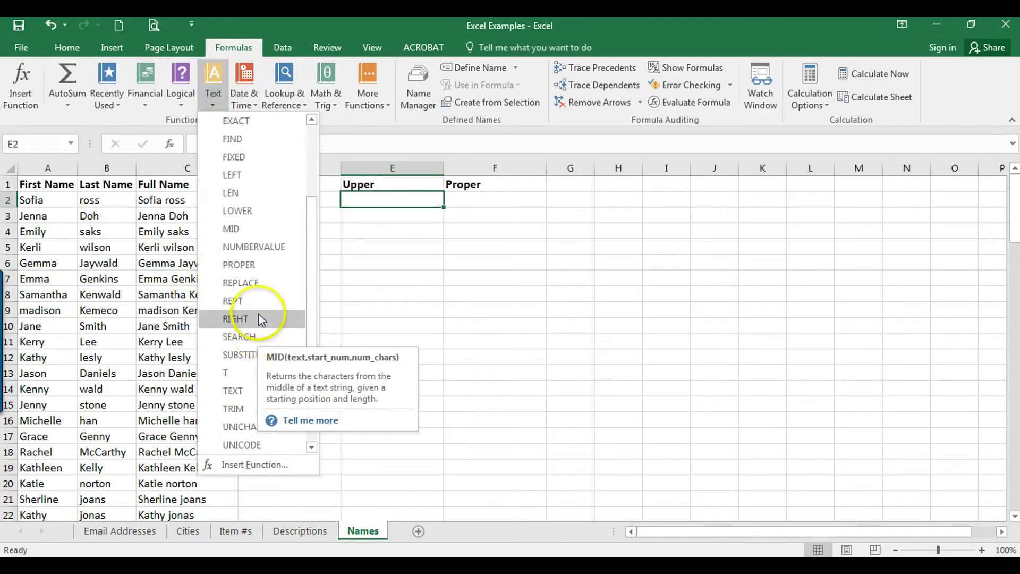
scroll(254, 393, down, 1)
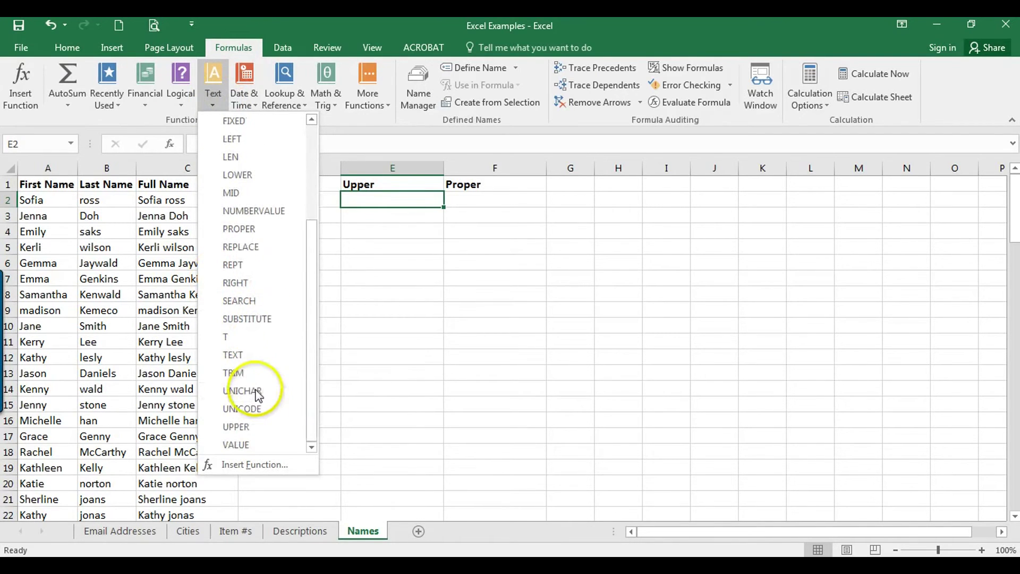
click(255, 427)
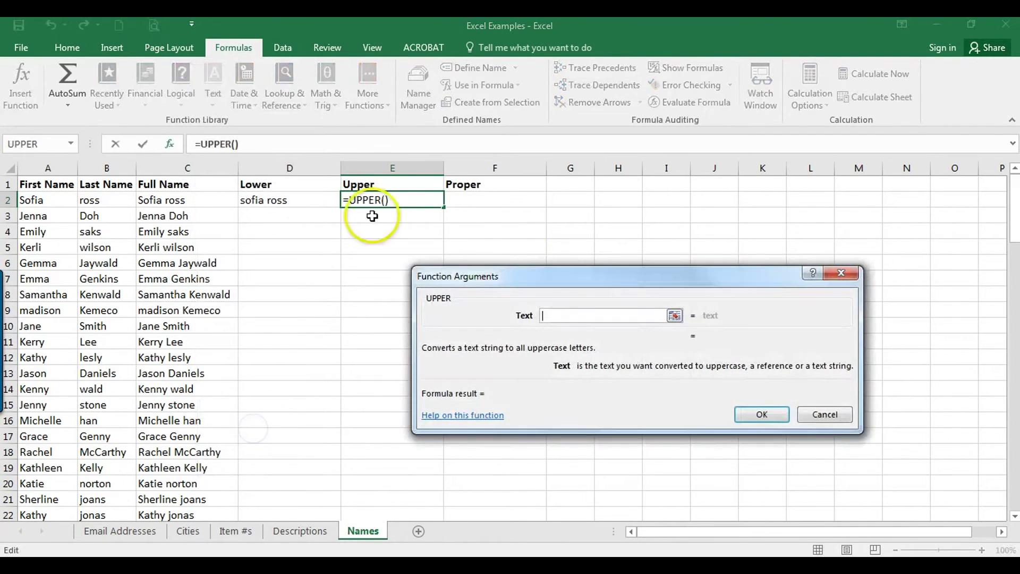
click(222, 204)
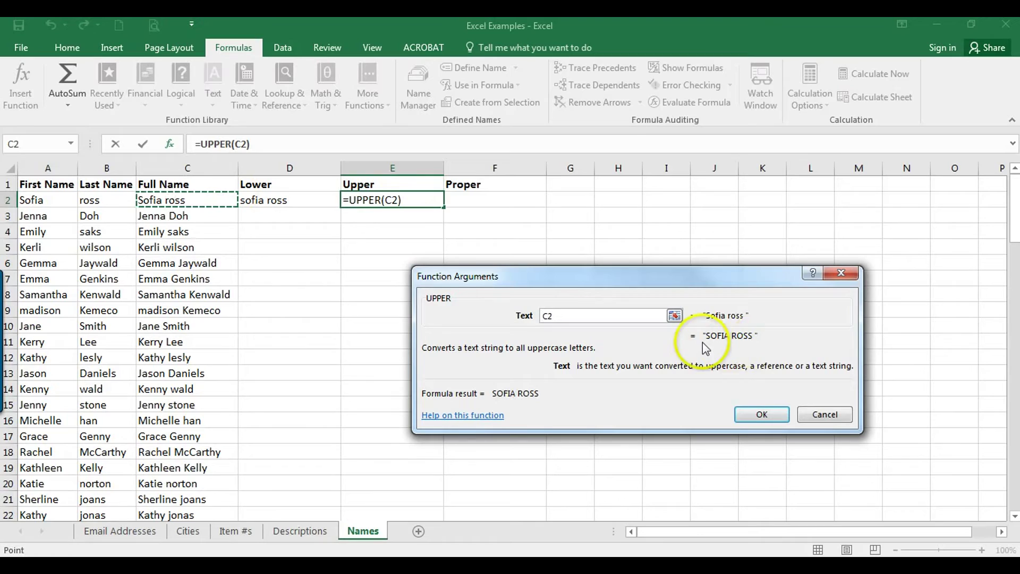
click(755, 413)
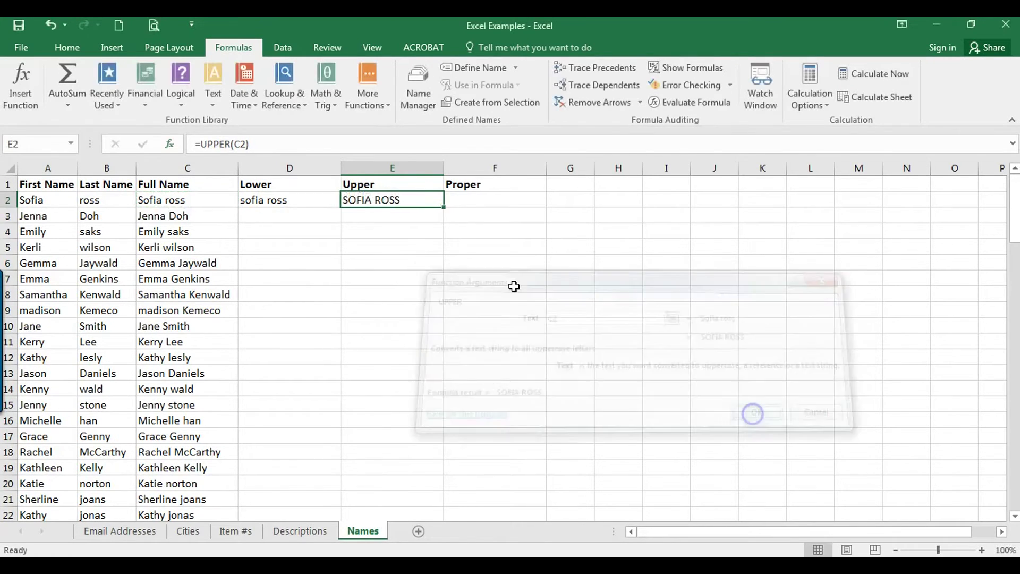
click(476, 200)
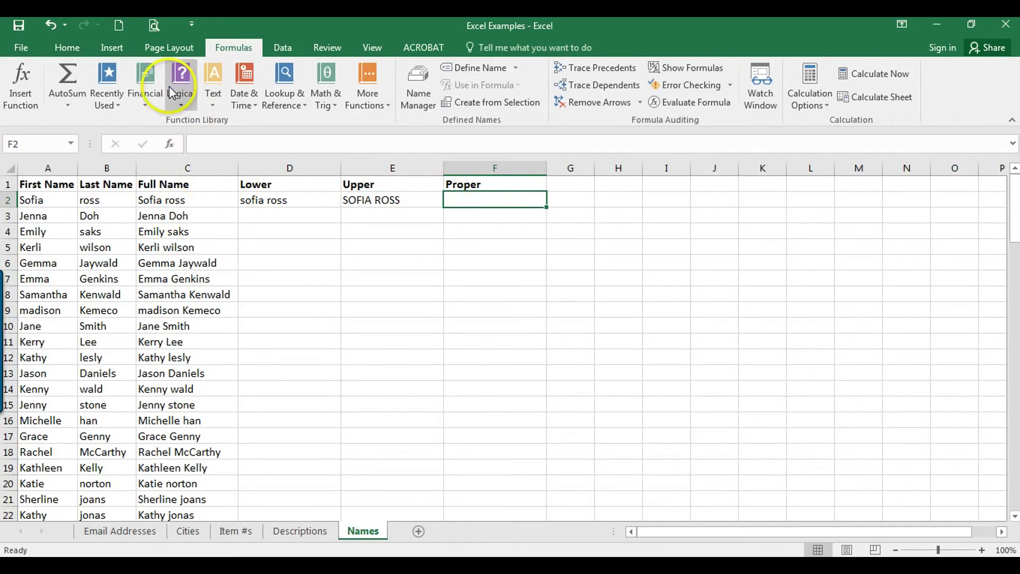
Insert =PROPER(C2) in F2 to show the proper-case full name
click(215, 104)
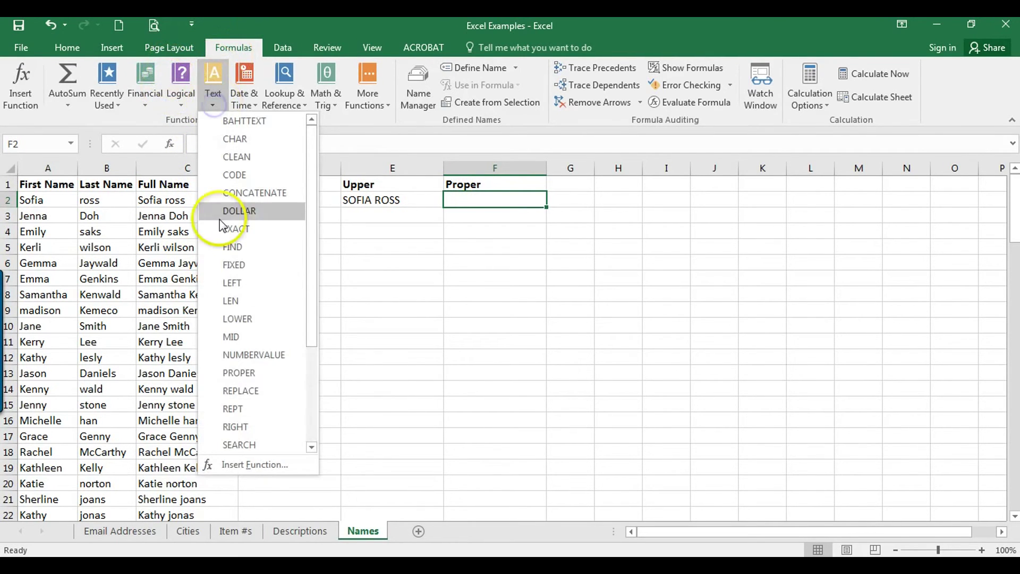
click(241, 372)
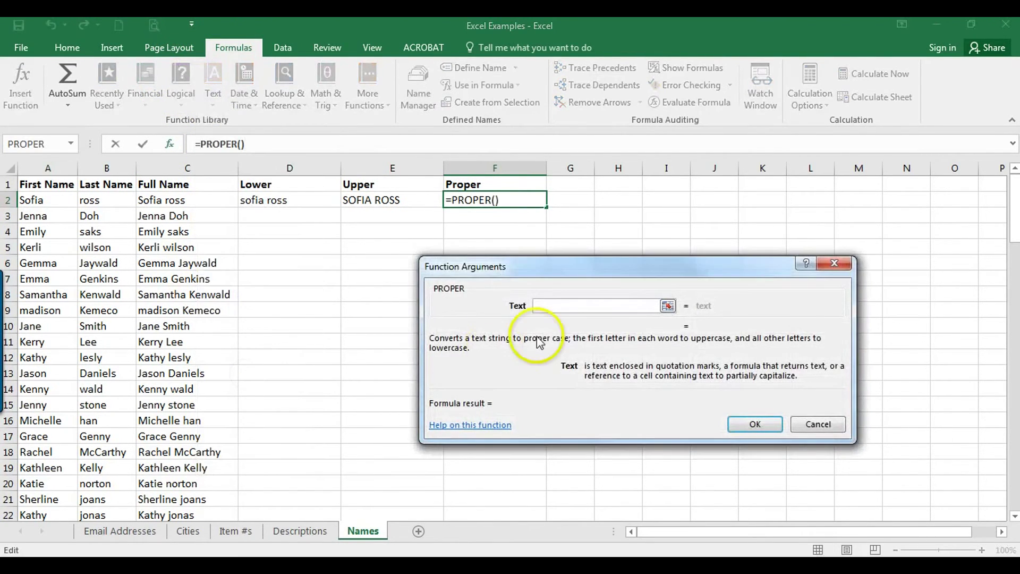
click(192, 200)
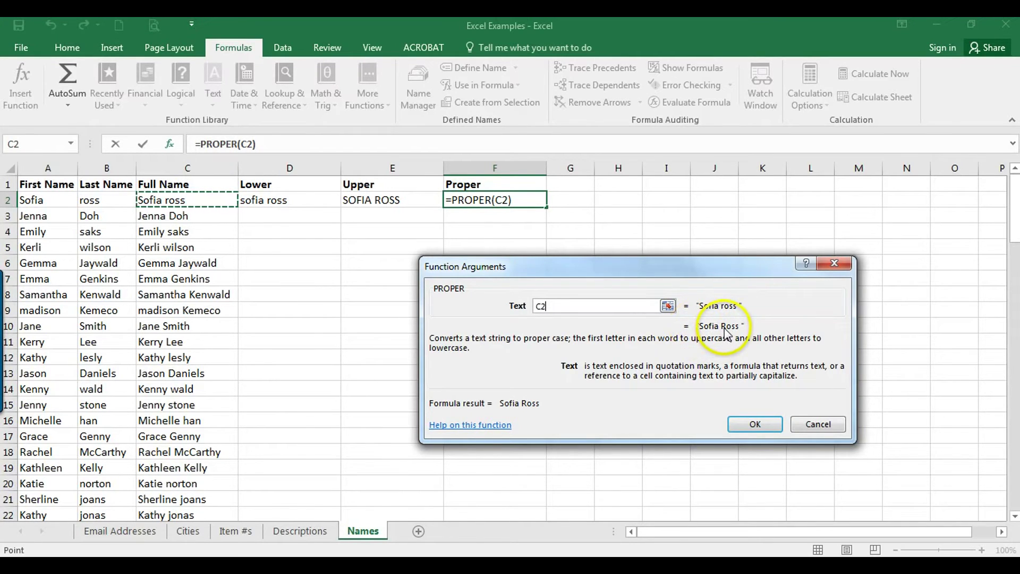
click(756, 424)
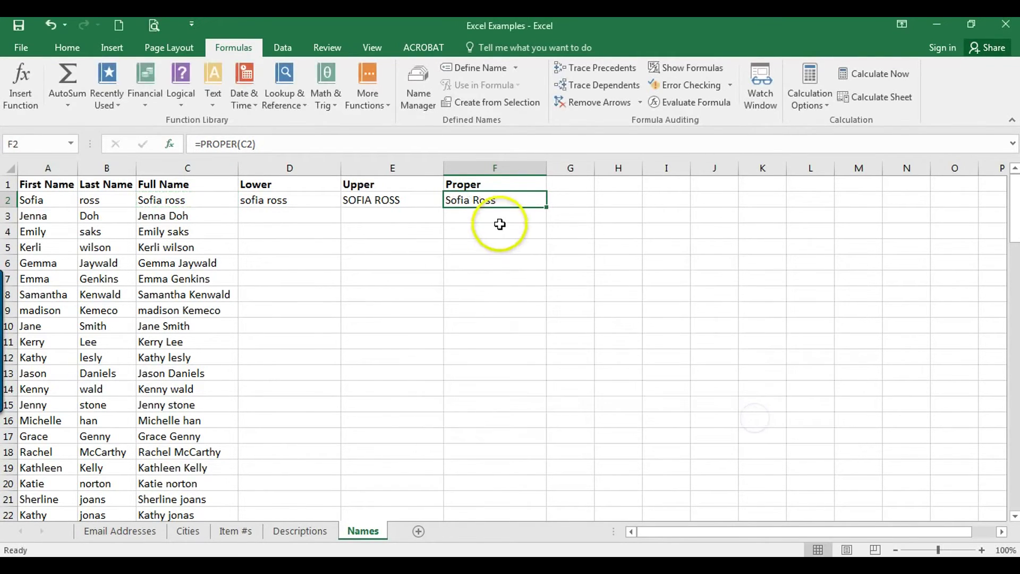
Fill the D2:F2 case formulas down to row 102 and spot-check rows 8 and 18
drag(251, 200, 483, 199)
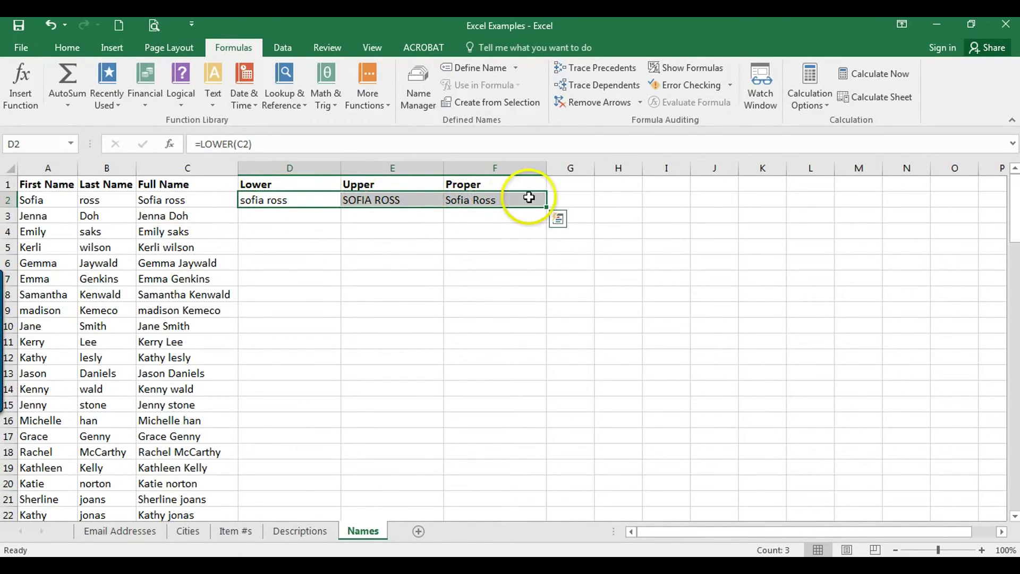
drag(546, 207, 511, 453)
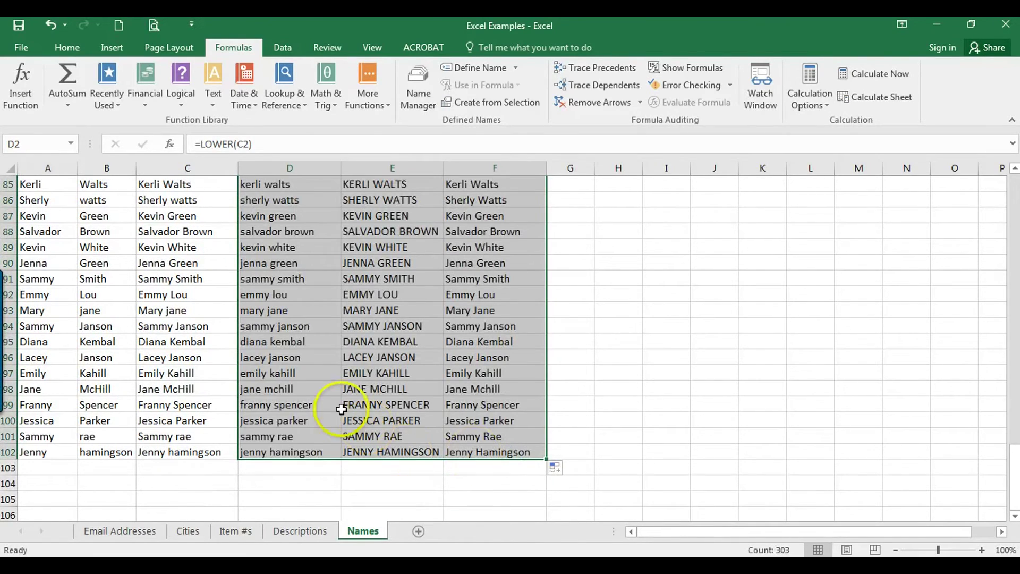
scroll(330, 381, up, 2)
scroll(330, 381, up, 14)
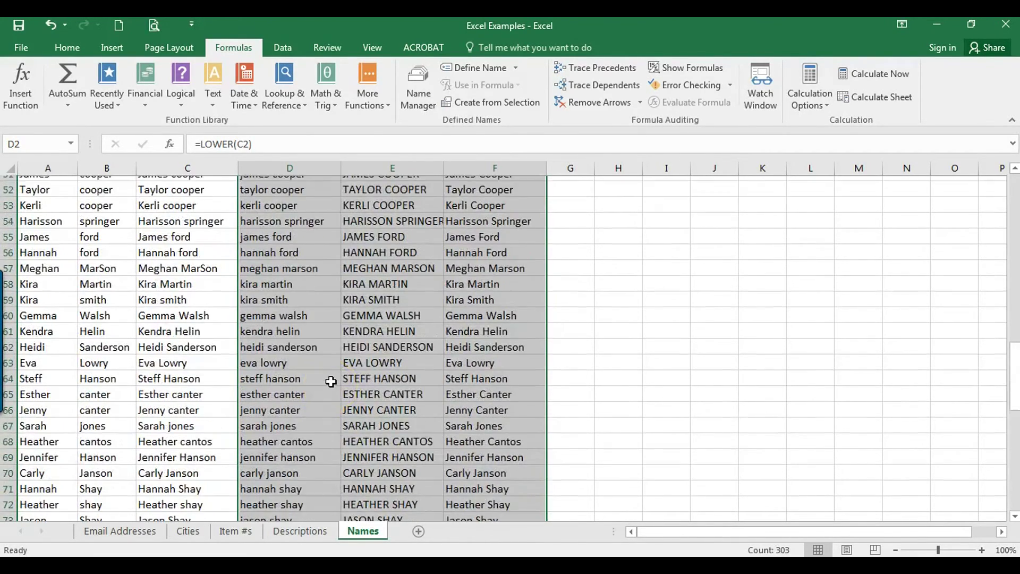
scroll(331, 382, up, 12)
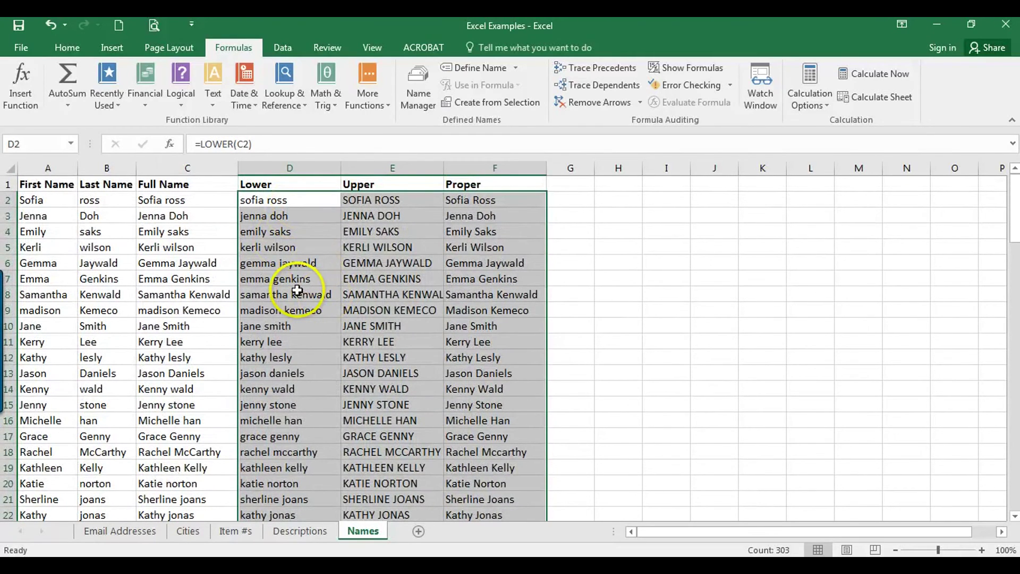
click(297, 291)
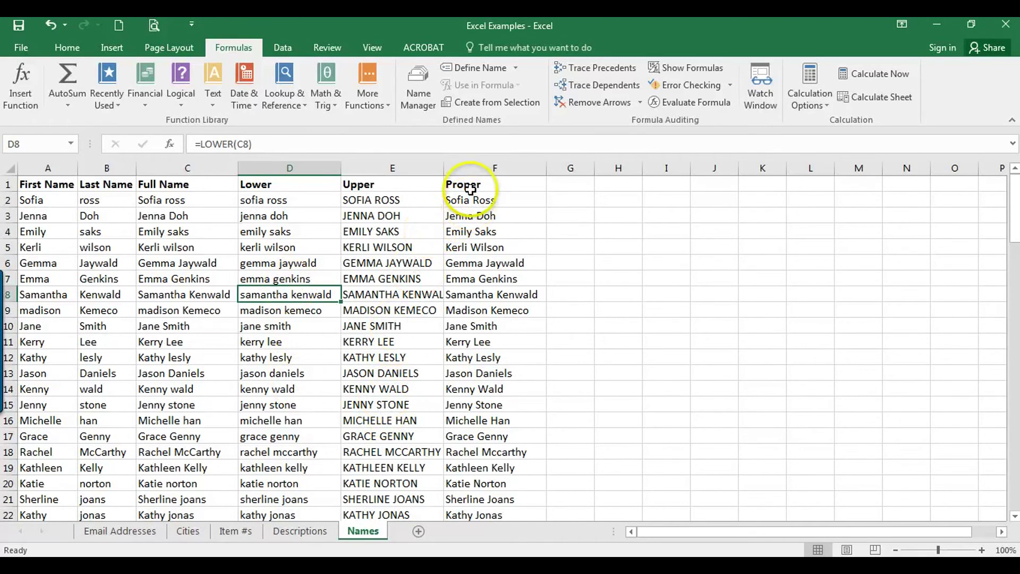
click(518, 452)
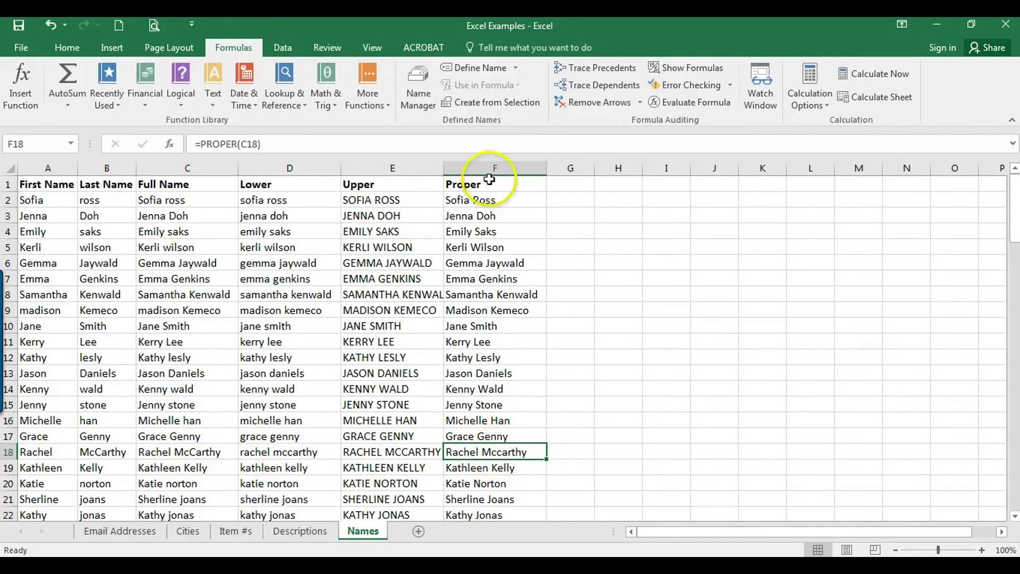
AutoFit columns E and D so the longest uppercase names display in full
double_click(443, 168)
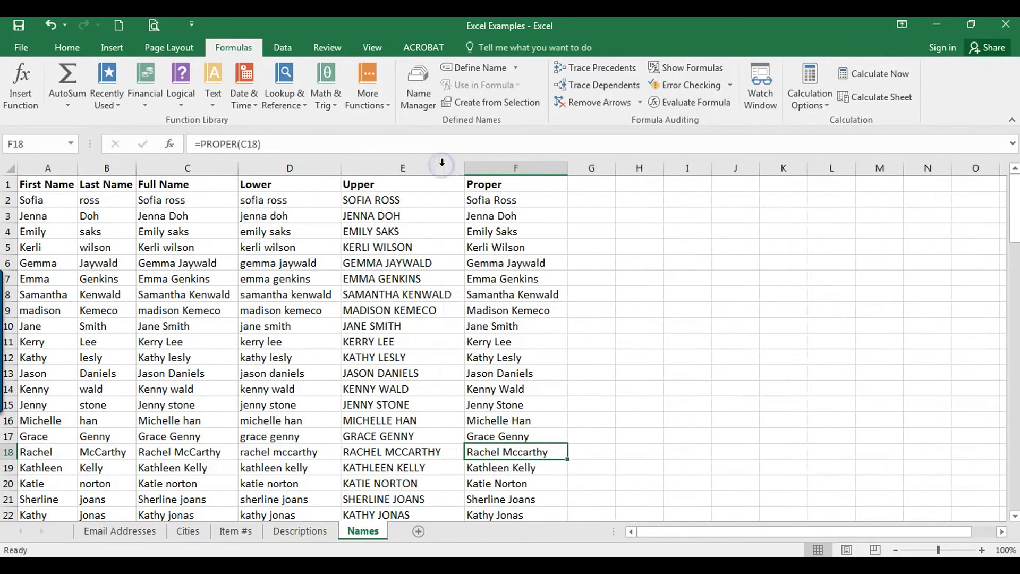
double_click(341, 168)
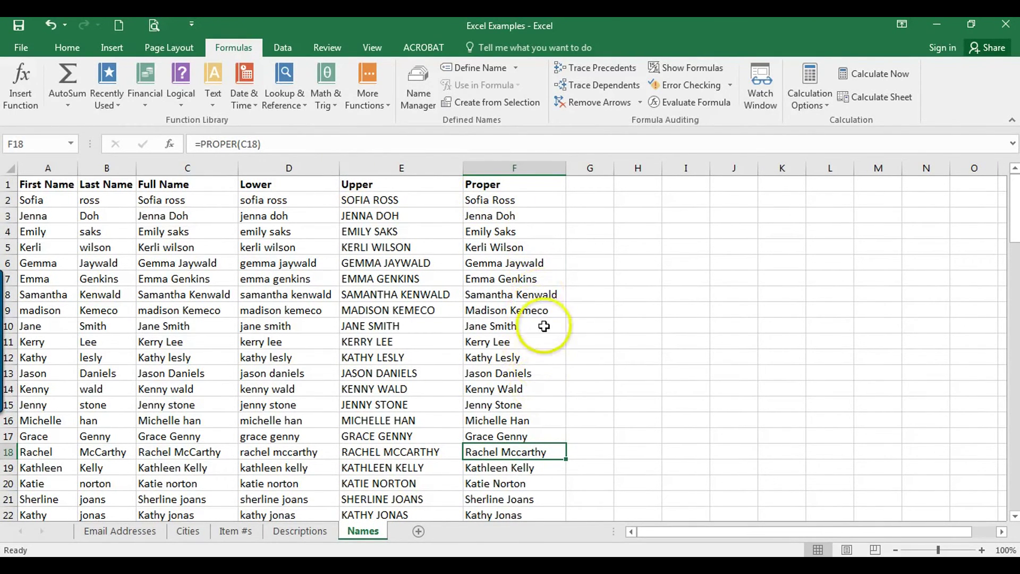
scroll(546, 469, down, 11)
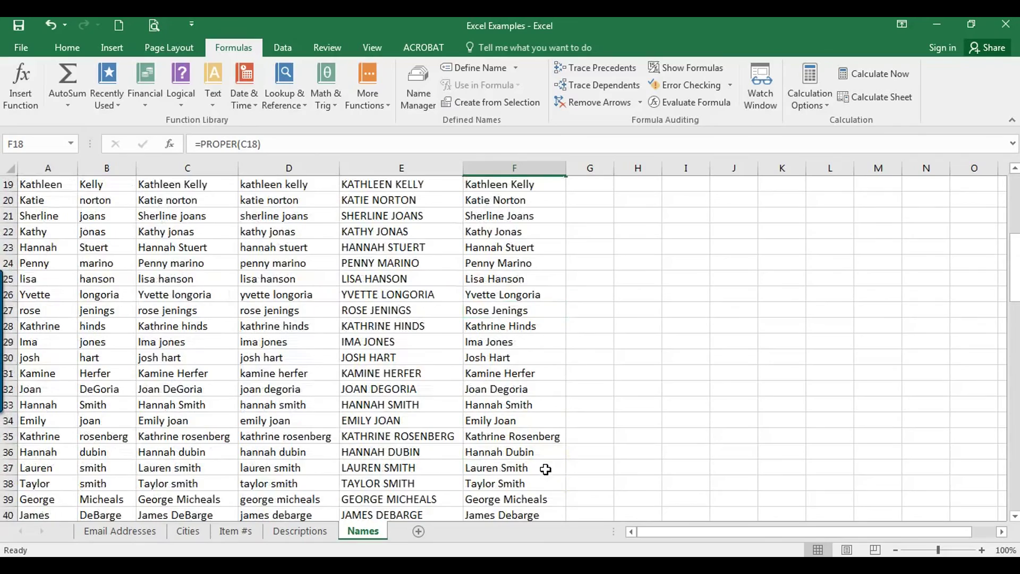
scroll(546, 469, up, 11)
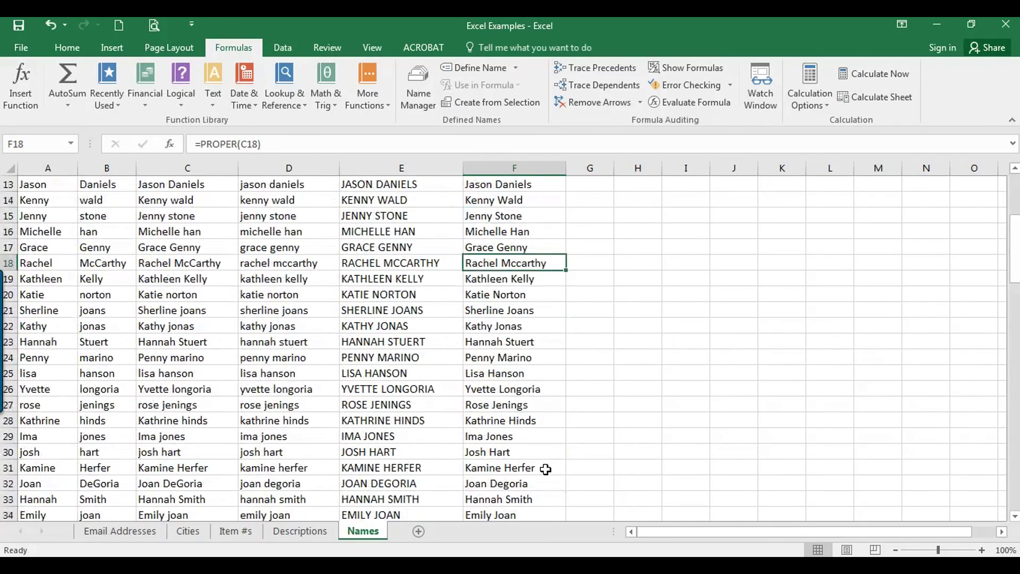